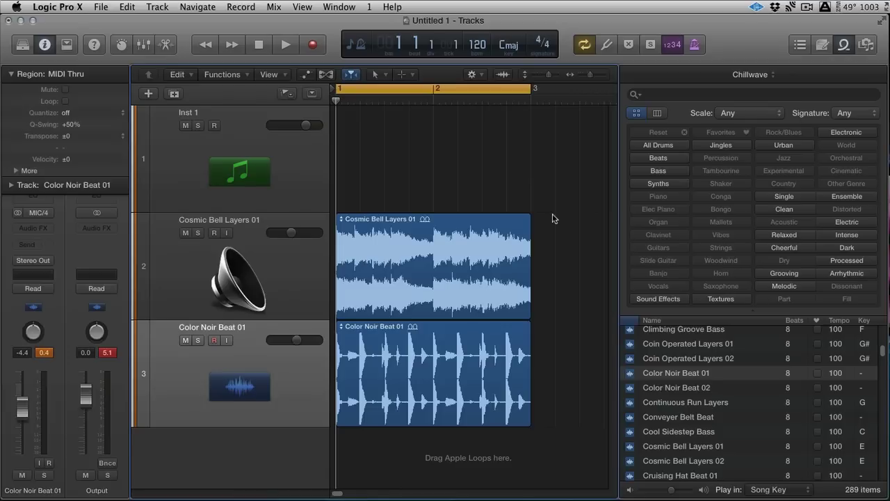
Step: Audition the arrangement, then solo the Color Noir Beat 01 drum track
{"action": "key", "text": "space"}
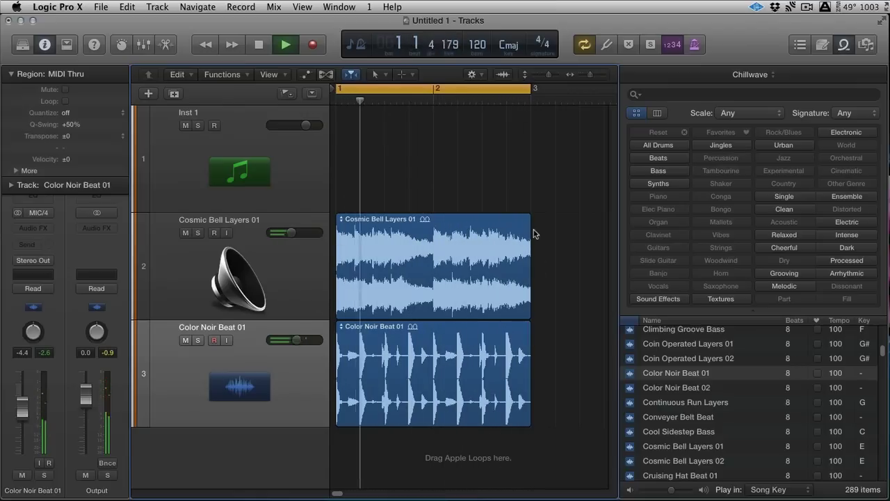
{"action": "key", "text": "space"}
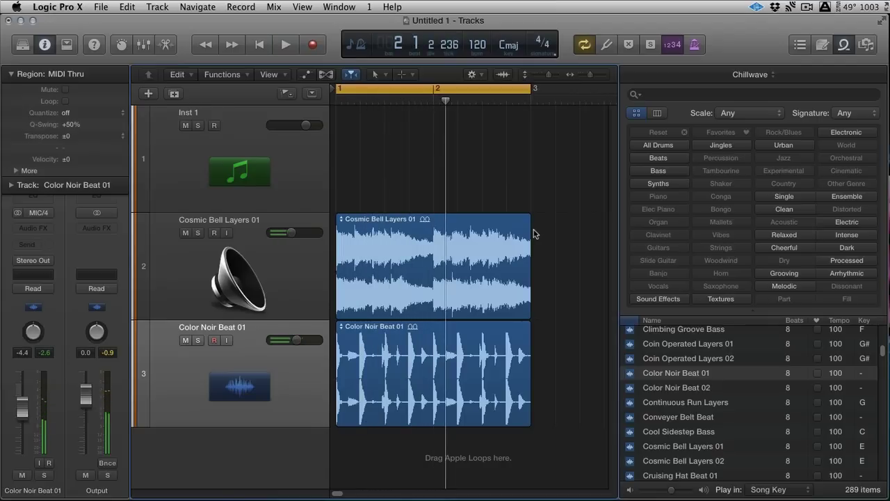
{"action": "left_click", "coordinate": [309, 389]}
{"action": "left_click", "coordinate": [199, 340]}
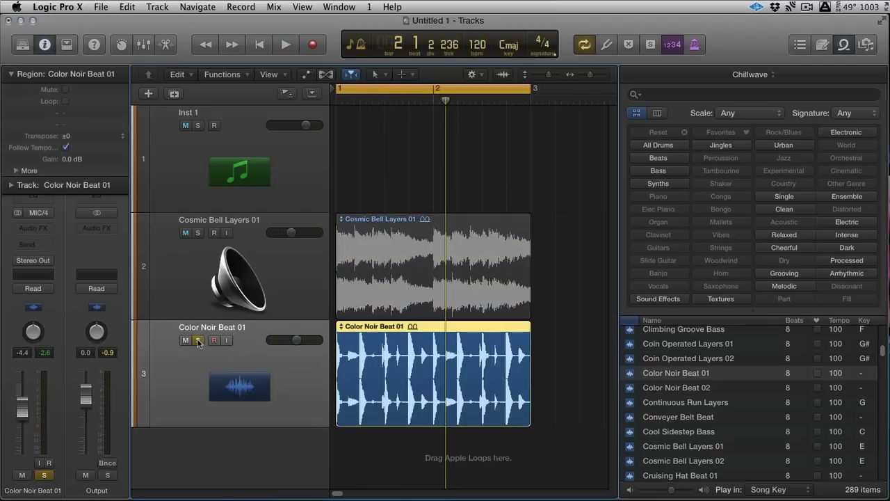
Step: Play the soloed drum loop from bar 1 and shrink all track lanes vertically
{"action": "key", "text": "space"}
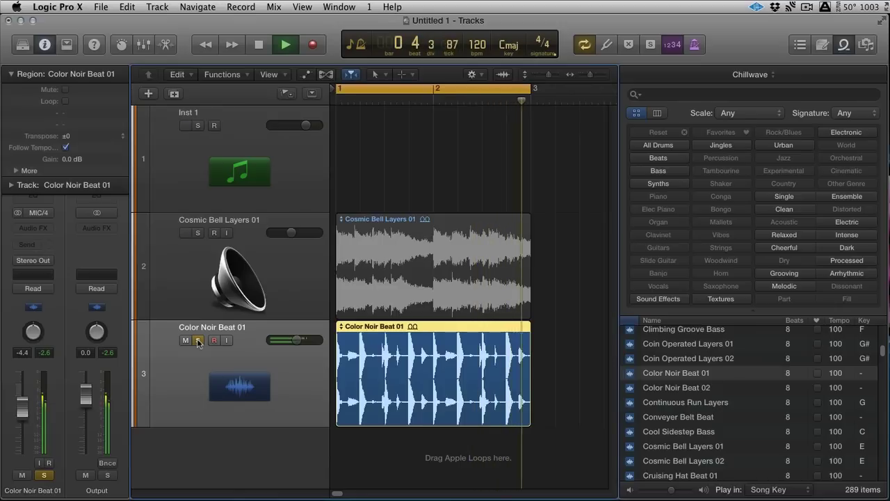
{"action": "key", "text": "space"}
{"action": "key", "text": "super+Up"}
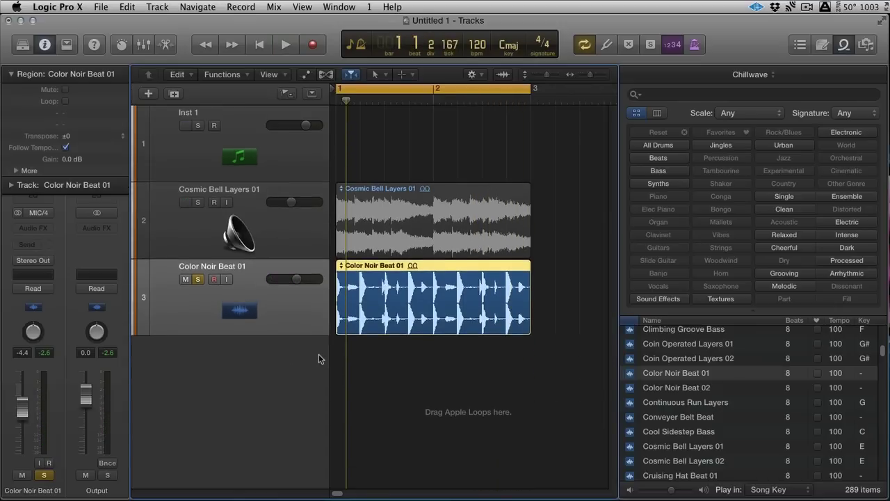
Step: Copy the drum loop onto a new Audio 2 track and select Color Noir Beat 01 in the Mixer
{"action": "left_click_drag", "start_coordinate": [297, 298], "coordinate": [296, 355]}
{"action": "left_click", "coordinate": [444, 462]}
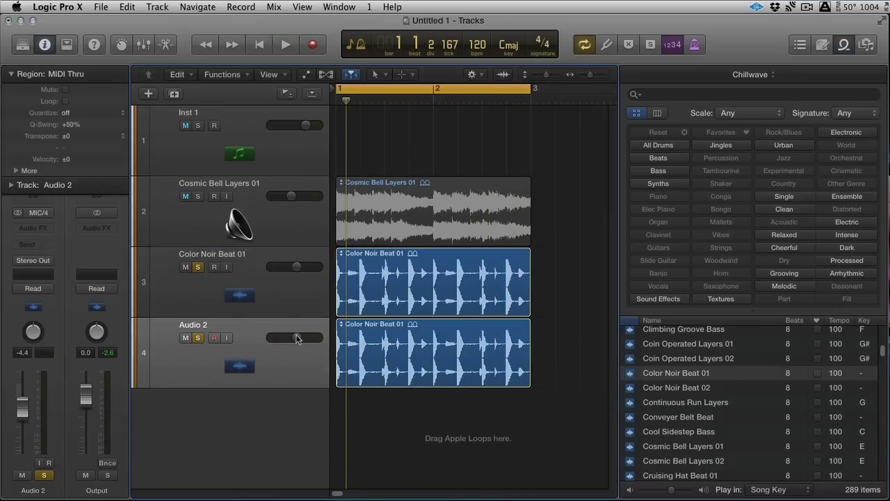
{"action": "key", "text": "x"}
{"action": "left_click", "coordinate": [230, 275]}
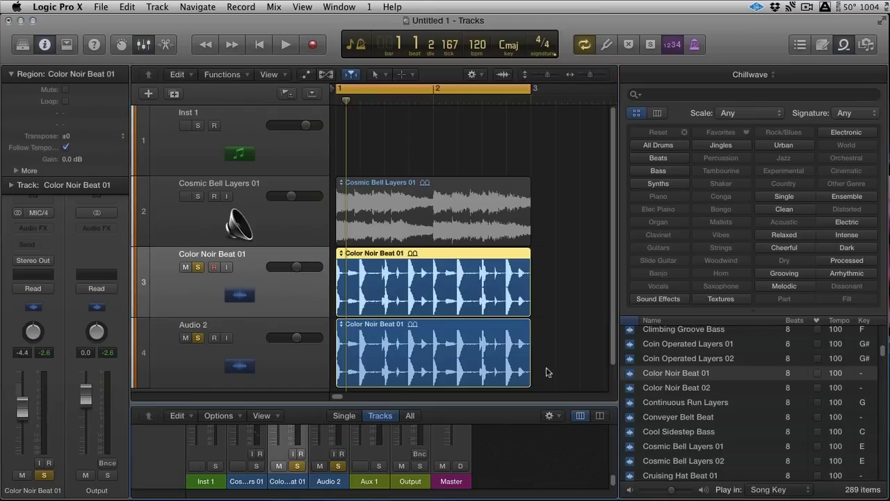
Step: Pan Color Noir Beat 01 to -64 and Audio 2 to +63, then play back
{"action": "left_click_drag", "start_coordinate": [359, 400], "coordinate": [362, 164]}
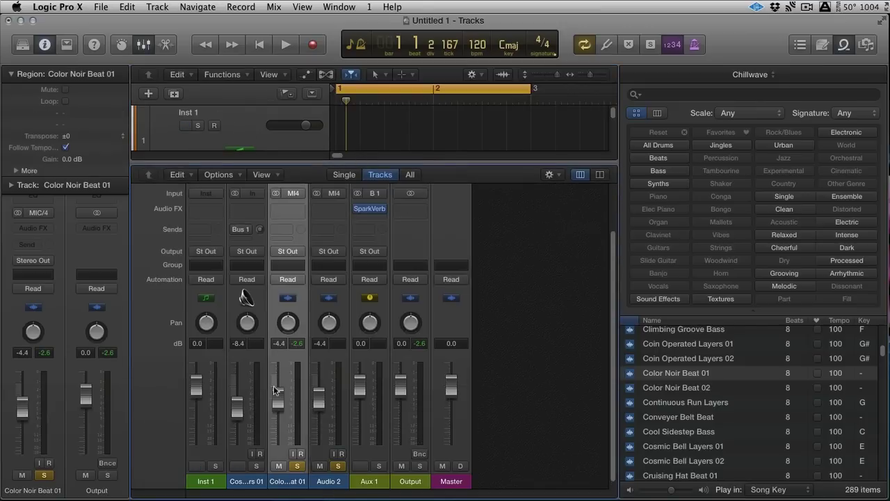
{"action": "left_click_drag", "start_coordinate": [290, 333], "coordinate": [330, 377]}
{"action": "left_click_drag", "start_coordinate": [333, 319], "coordinate": [336, 303]}
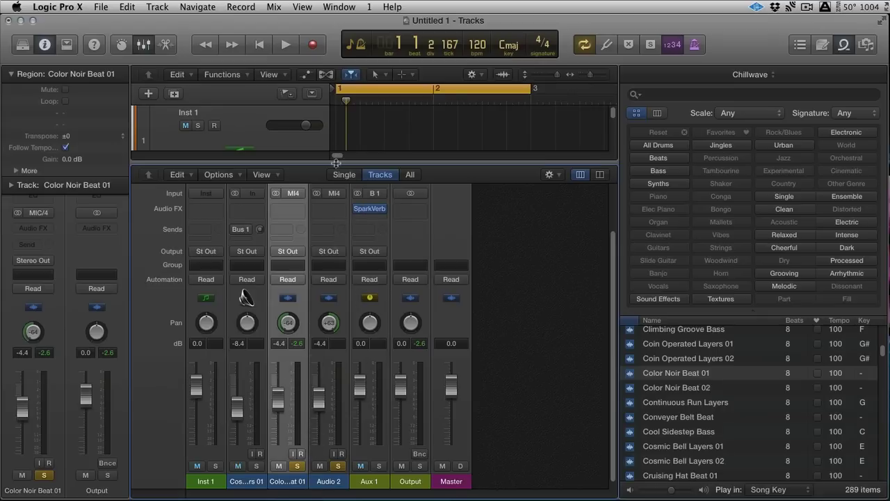
{"action": "key", "text": "x"}
{"action": "key", "text": "space"}
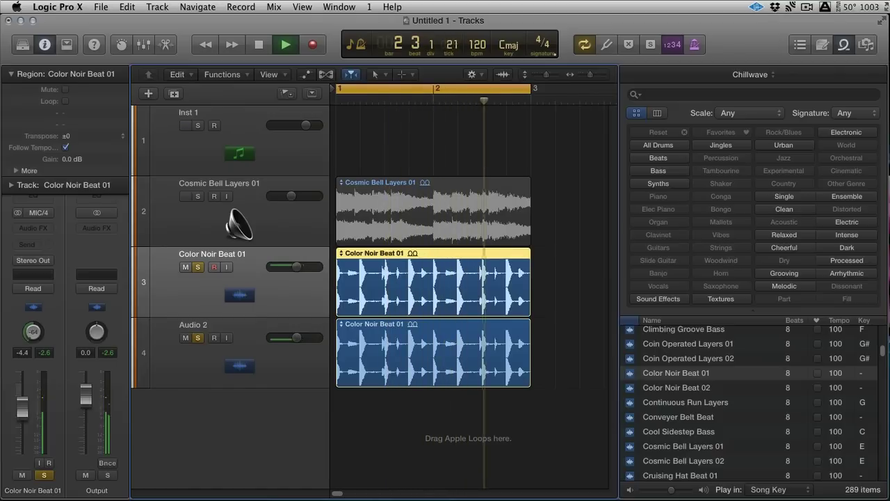
Step: Combine Color Noir Beat 01 and Audio 2 into a Summing Stack with Shift-Command-D
{"action": "key", "text": "space"}
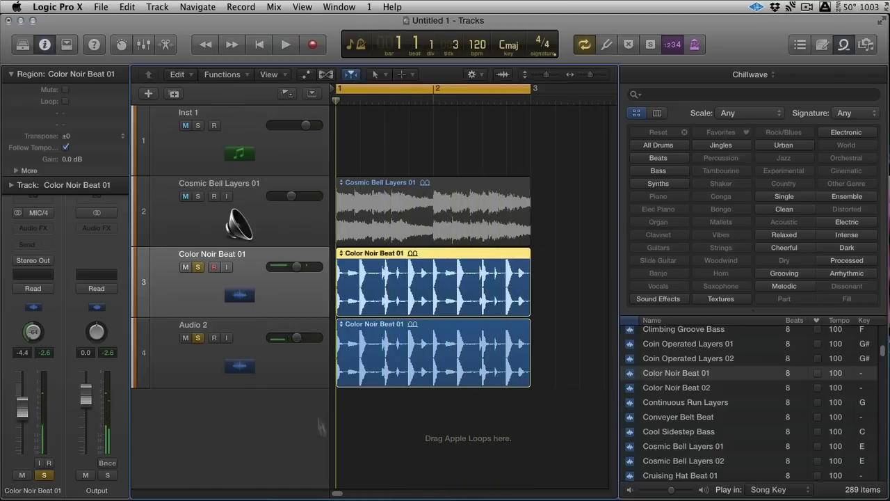
{"action": "left_click", "coordinate": [297, 373], "text": "shift"}
{"action": "right_click", "coordinate": [296, 372]}
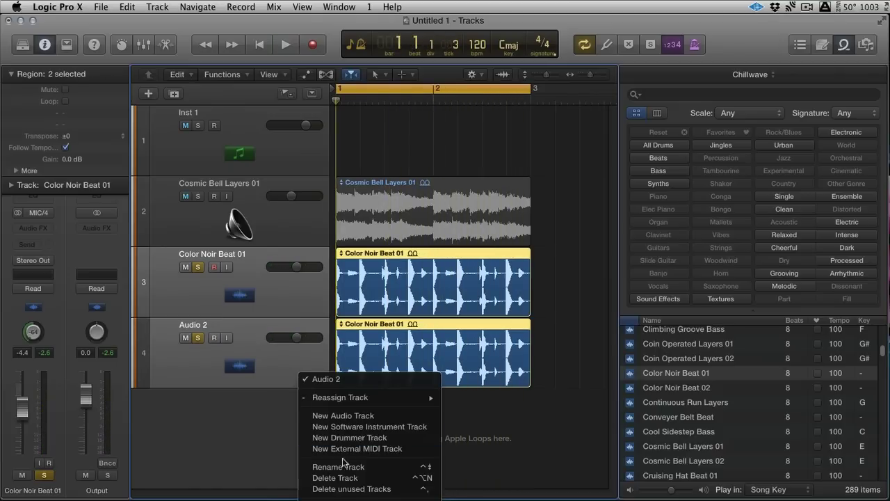
{"action": "key", "text": "Escape"}
{"action": "key", "text": "super+shift+d"}
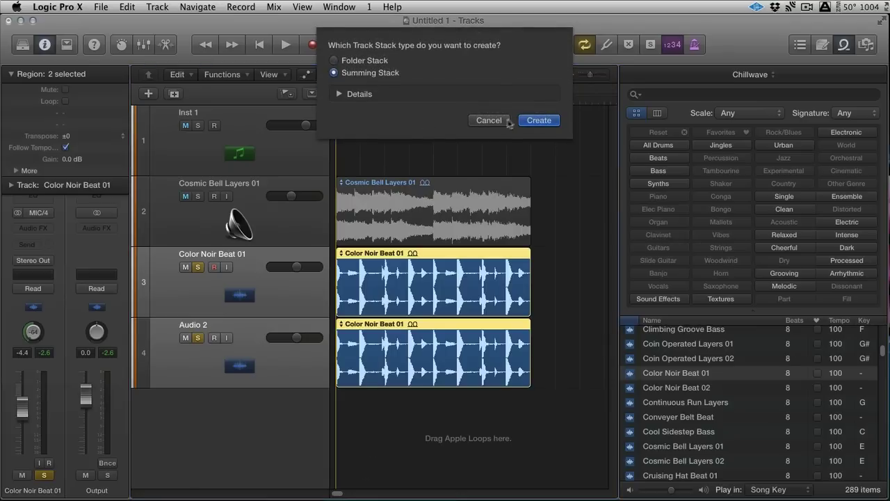
{"action": "left_click", "coordinate": [534, 121]}
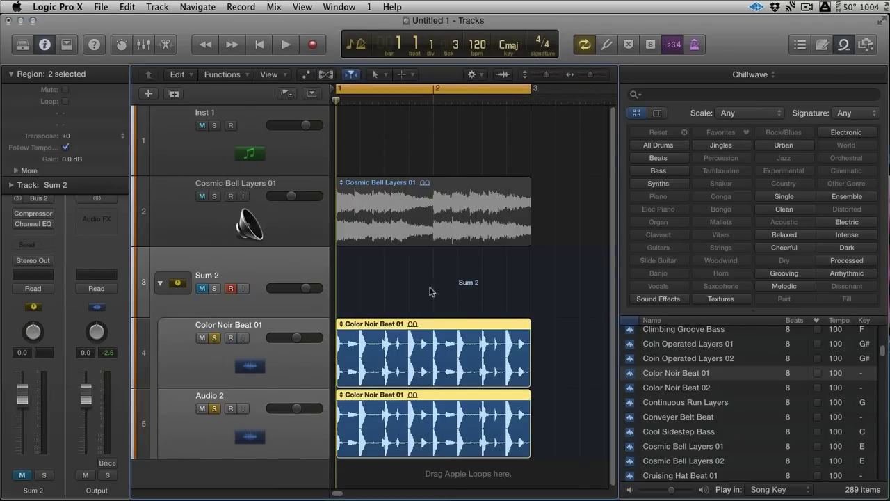
{"action": "left_click", "coordinate": [429, 291]}
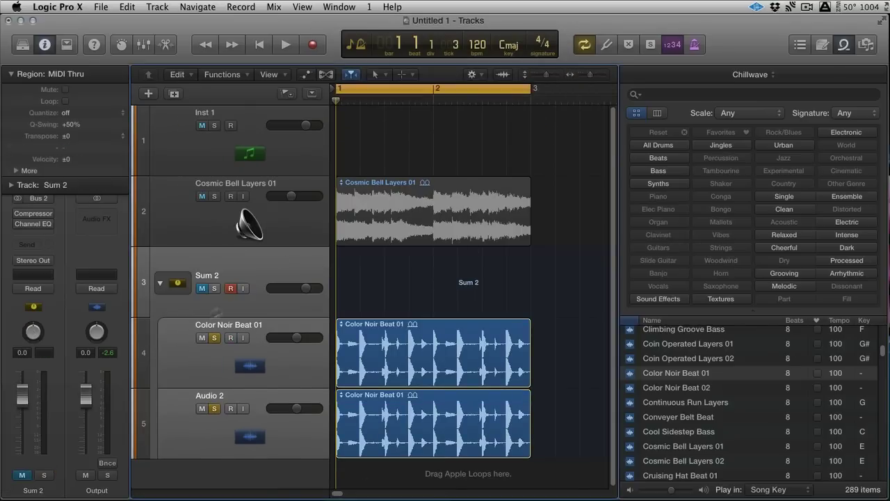
Step: Solo the Sum 2 stack during playback and toggle its track list open and closed
{"action": "left_click", "coordinate": [160, 282]}
{"action": "key", "text": "space"}
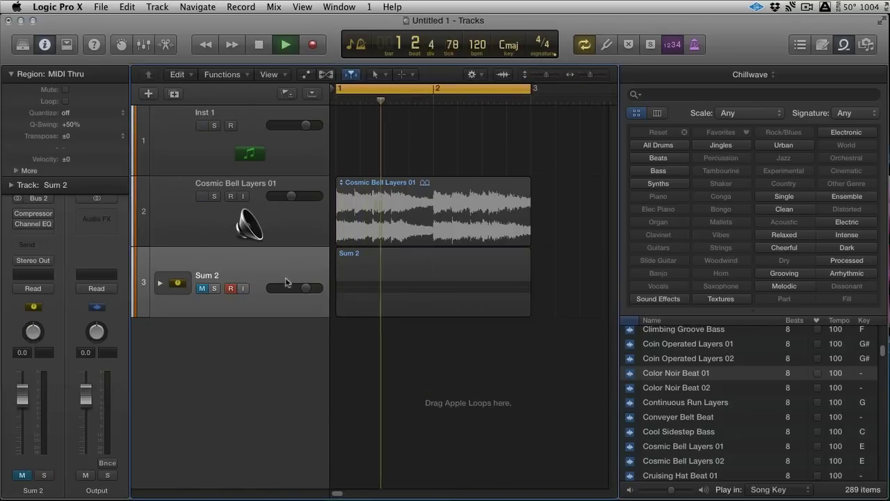
{"action": "left_click", "coordinate": [213, 289]}
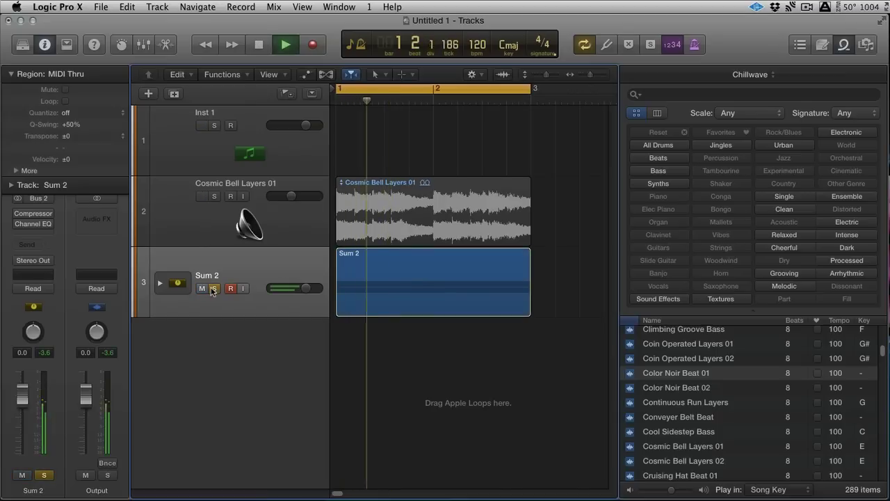
{"action": "left_click", "coordinate": [161, 283]}
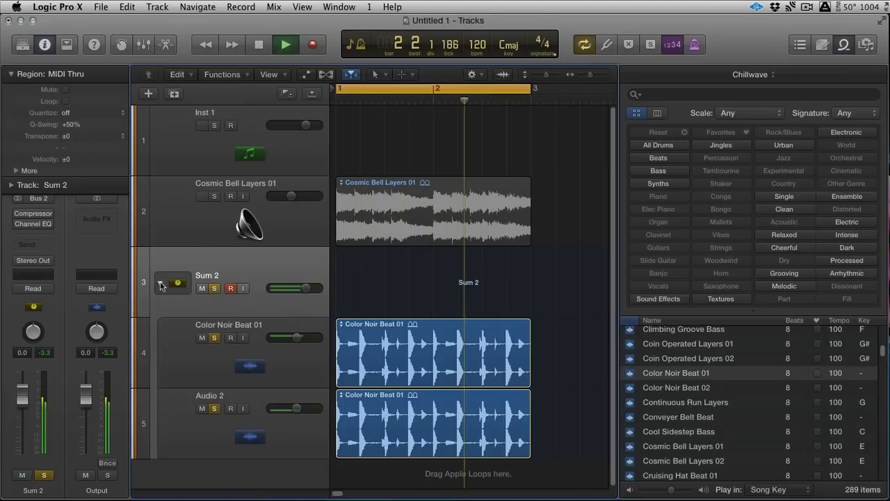
{"action": "left_click", "coordinate": [160, 284]}
{"action": "left_click", "coordinate": [160, 283]}
{"action": "left_click", "coordinate": [160, 283]}
{"action": "left_click", "coordinate": [160, 283]}
{"action": "key", "text": "space"}
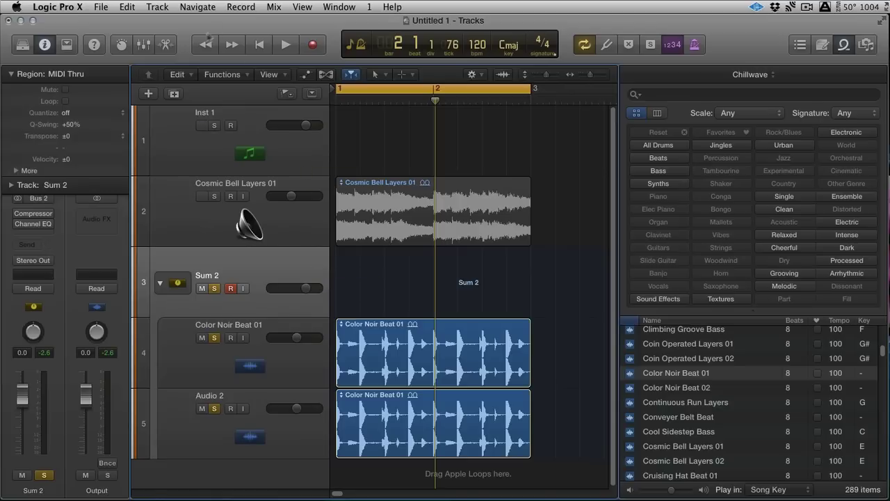
Step: Insert FabFilter FF Simplon on Color Noir Beat 01 and Option-drag a copy to Audio 2
{"action": "left_click", "coordinate": [149, 45]}
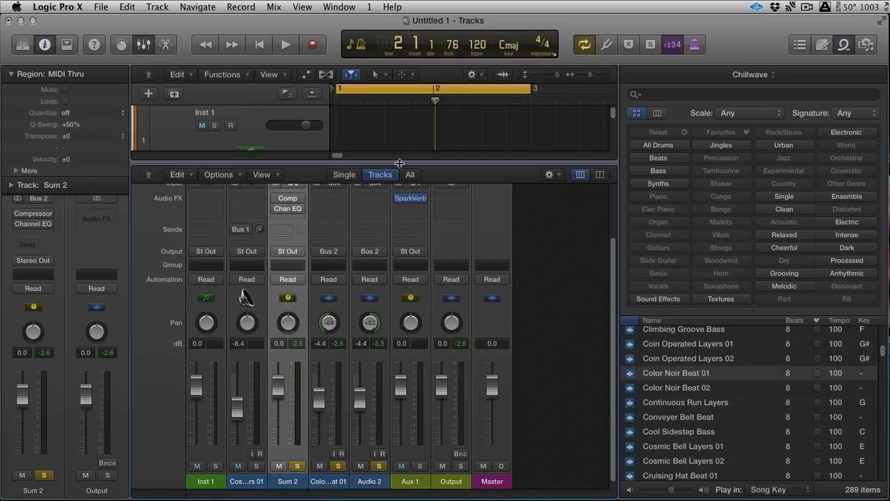
{"action": "left_click_drag", "start_coordinate": [399, 164], "coordinate": [429, 69]}
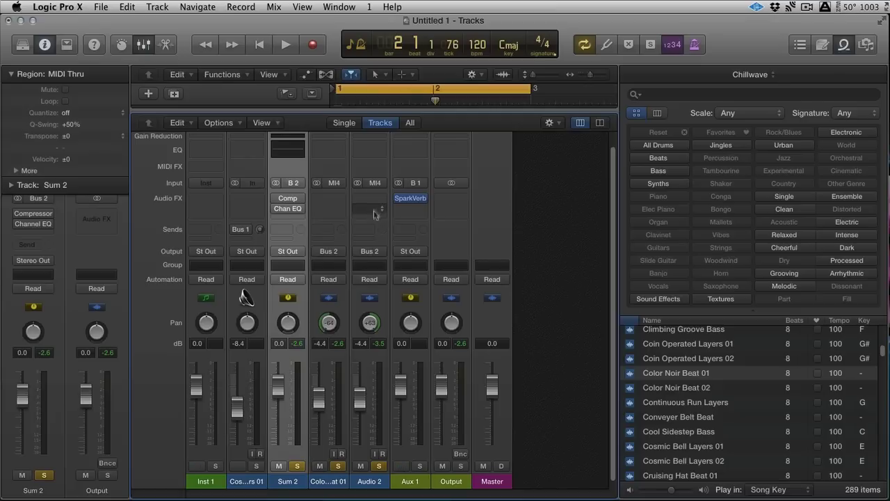
{"action": "left_click", "coordinate": [333, 207]}
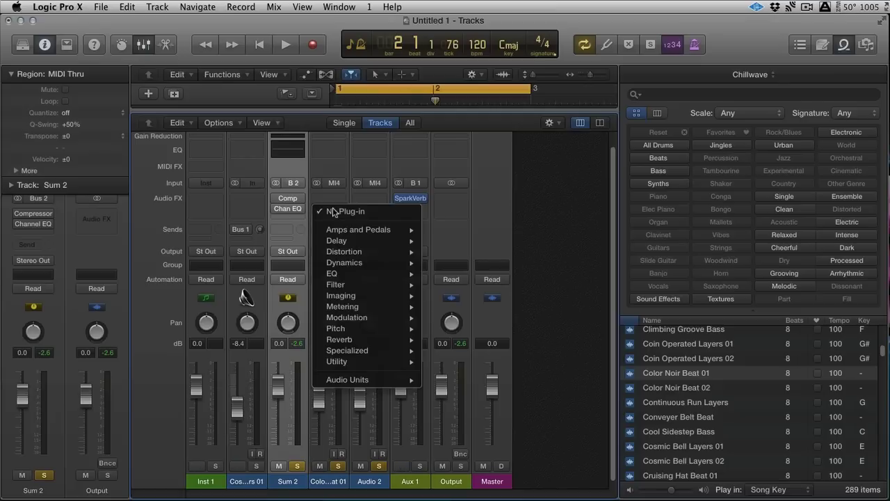
{"action": "mouse_move", "coordinate": [370, 379]}
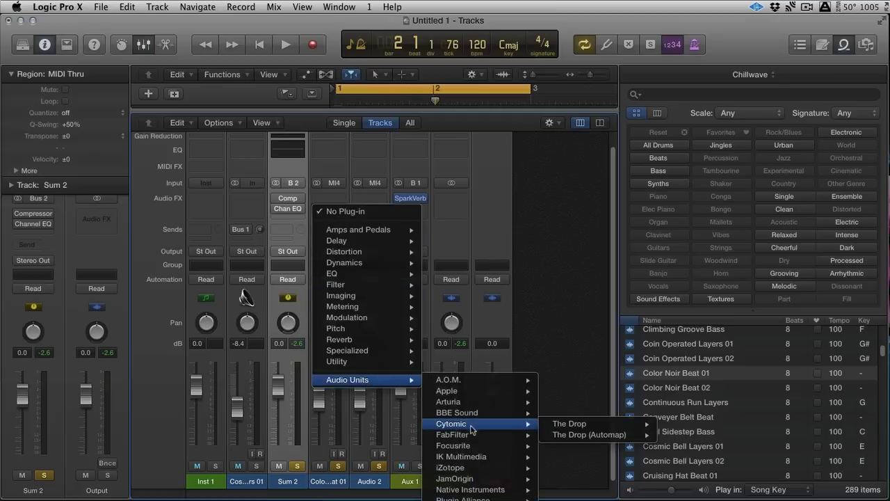
{"action": "mouse_move", "coordinate": [480, 435]}
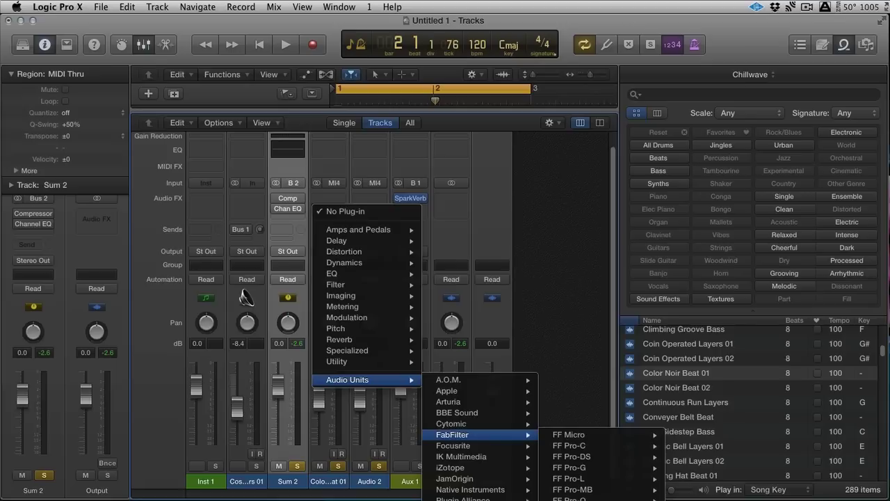
{"action": "left_click", "coordinate": [569, 497]}
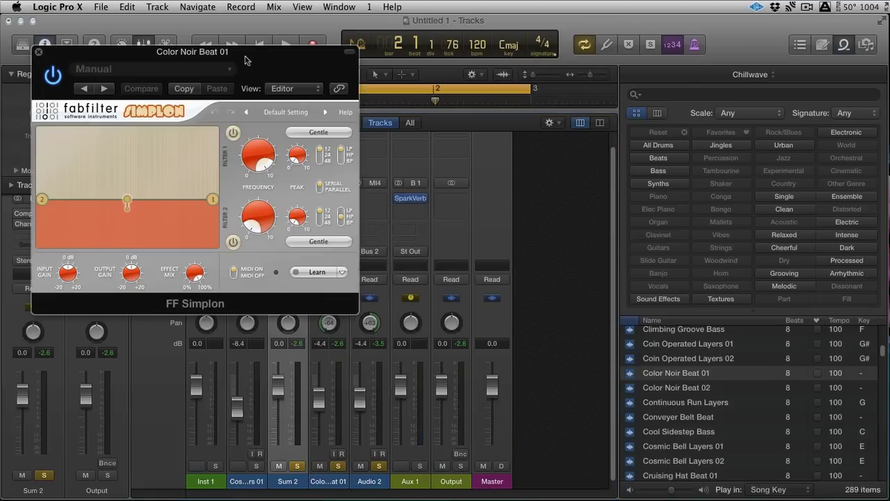
{"action": "left_click_drag", "start_coordinate": [240, 49], "coordinate": [153, 226]}
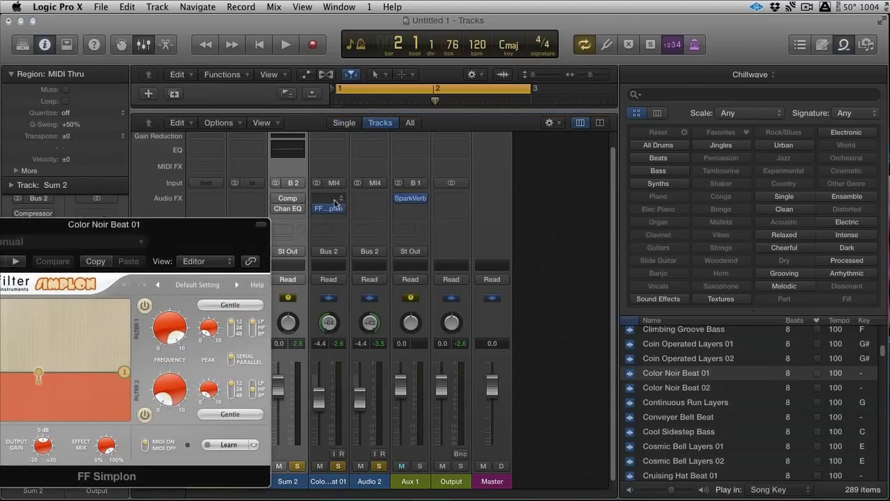
{"action": "left_click_drag", "start_coordinate": [330, 210], "coordinate": [369, 208]}
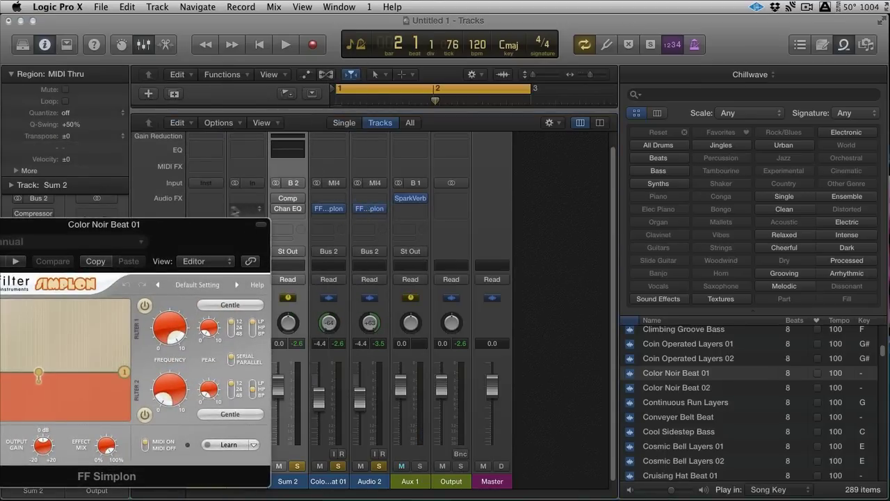
Step: Copy the FF Simplon insert to Audio 2 and arrange both Simplon windows over the mixer
{"action": "left_click_drag", "start_coordinate": [209, 225], "coordinate": [796, 184]}
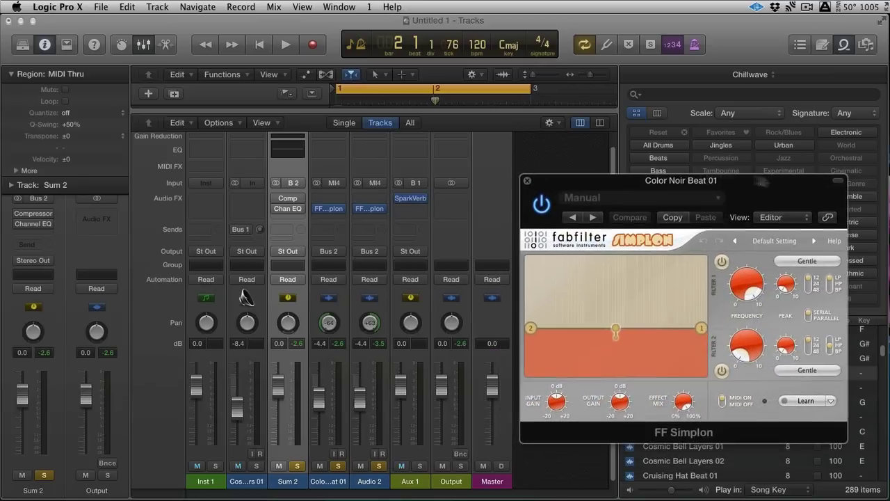
{"action": "left_click", "coordinate": [370, 209]}
{"action": "left_click_drag", "start_coordinate": [256, 49], "coordinate": [759, 227]}
{"action": "left_click_drag", "start_coordinate": [715, 180], "coordinate": [521, 140]}
Step: Drag each Simplon's filter nodes into distinct resonant bandpass peaks and start playback
{"action": "left_click_drag", "start_coordinate": [506, 289], "coordinate": [481, 260]}
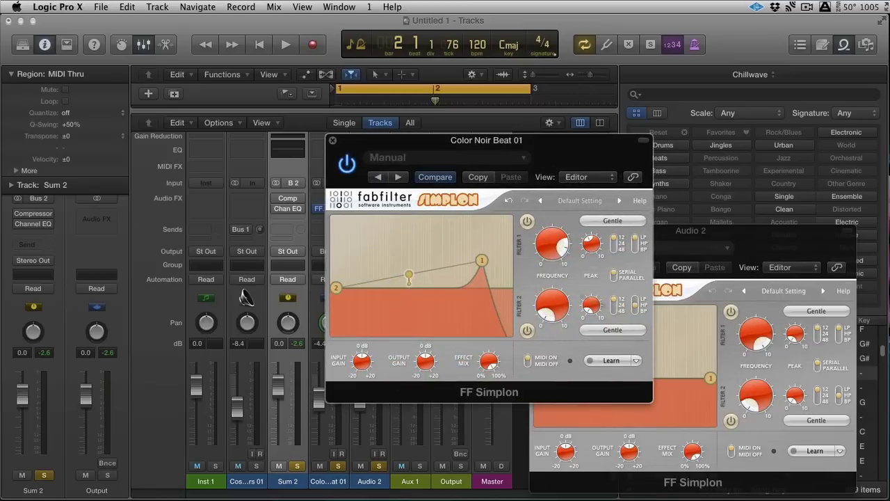
{"action": "left_click", "coordinate": [700, 361]}
{"action": "left_click_drag", "start_coordinate": [707, 373], "coordinate": [678, 366]}
{"action": "left_click_drag", "start_coordinate": [549, 373], "coordinate": [599, 367]}
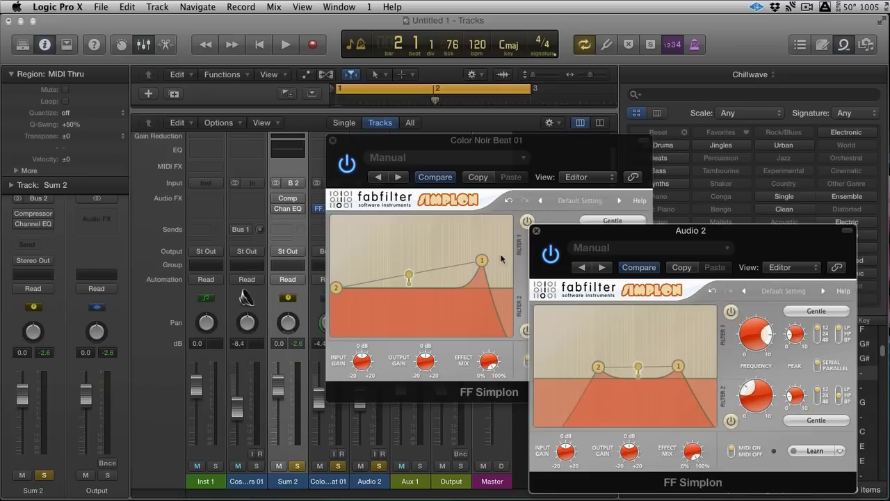
{"action": "left_click_drag", "start_coordinate": [337, 287], "coordinate": [420, 288]}
{"action": "key", "text": "space"}
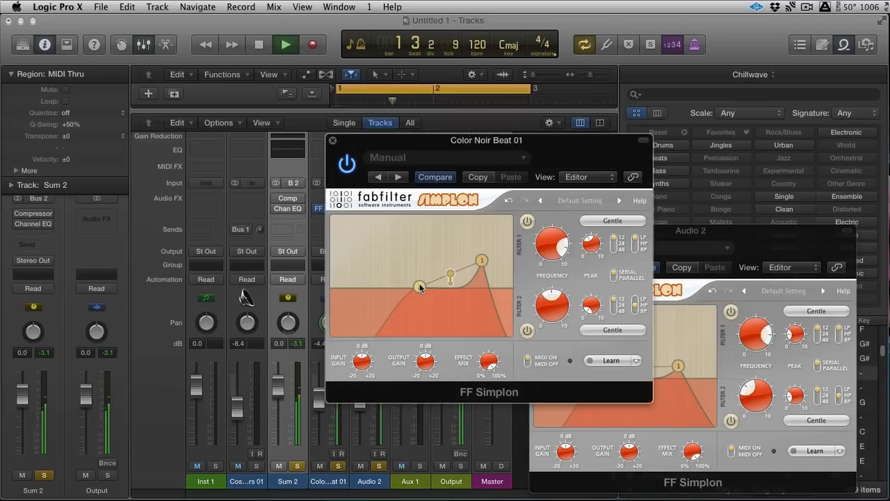
Step: Fine-tune both filter curves while listening, lowering Color Noir's first filter frequency
{"action": "left_click_drag", "start_coordinate": [449, 142], "coordinate": [665, 124]}
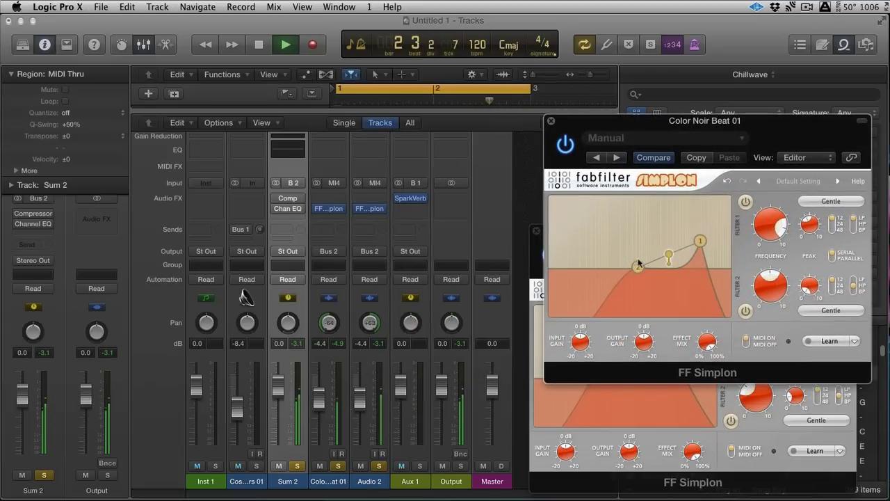
{"action": "left_click_drag", "start_coordinate": [638, 266], "coordinate": [608, 254]}
{"action": "left_click_drag", "start_coordinate": [631, 121], "coordinate": [353, 59]}
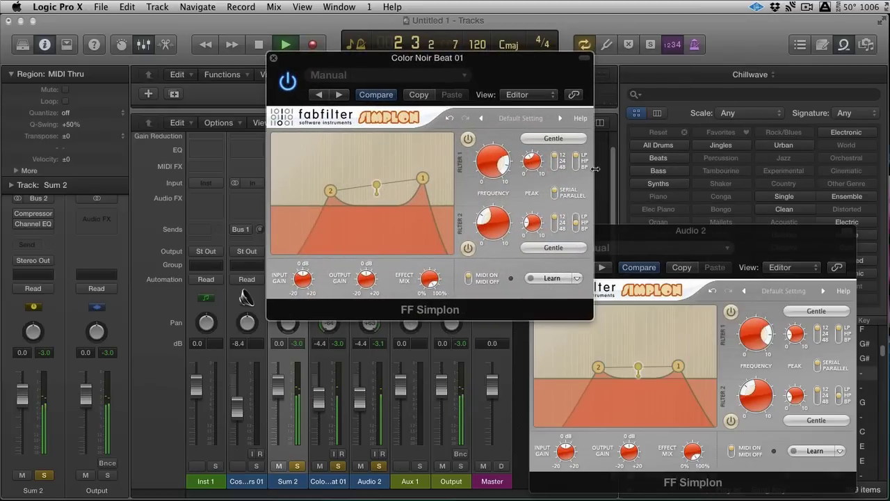
{"action": "left_click_drag", "start_coordinate": [422, 178], "coordinate": [381, 176]}
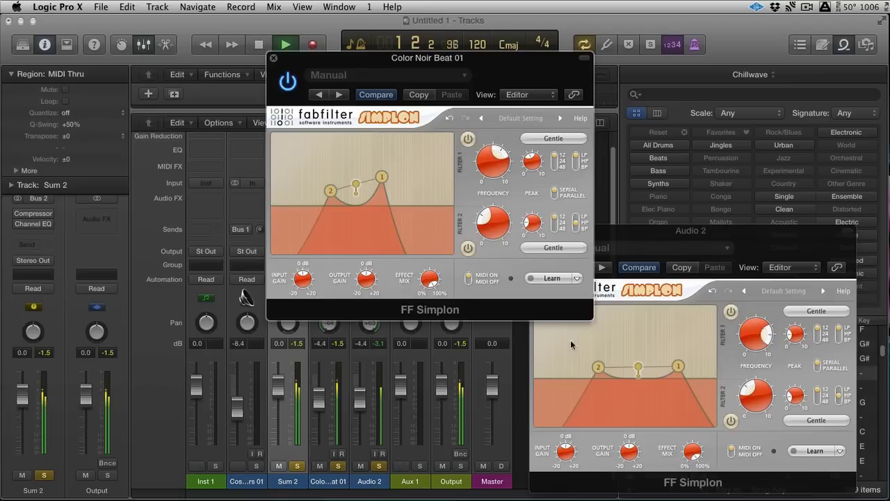
{"action": "left_click", "coordinate": [662, 355]}
{"action": "left_click_drag", "start_coordinate": [685, 359], "coordinate": [649, 354]}
Step: Set Audio 2 to Latch automation and record a sweep of its Simplon filters
{"action": "left_click_drag", "start_coordinate": [403, 62], "coordinate": [602, 71]}
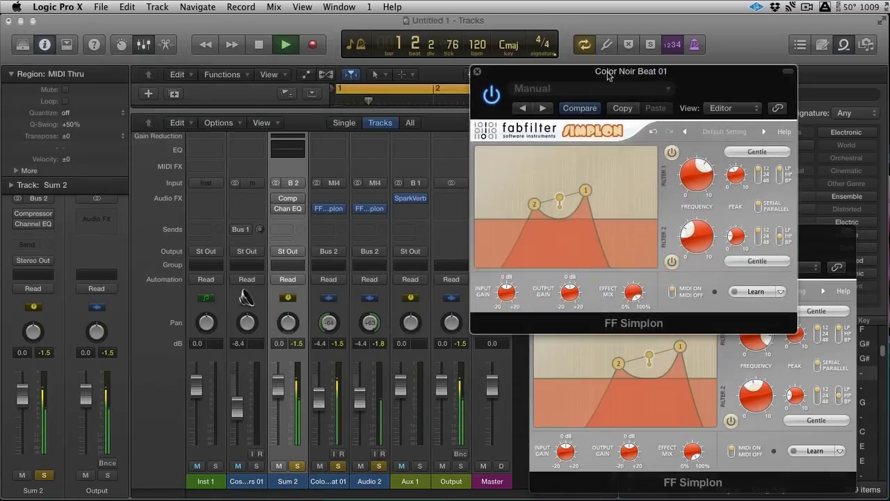
{"action": "left_click", "coordinate": [372, 282]}
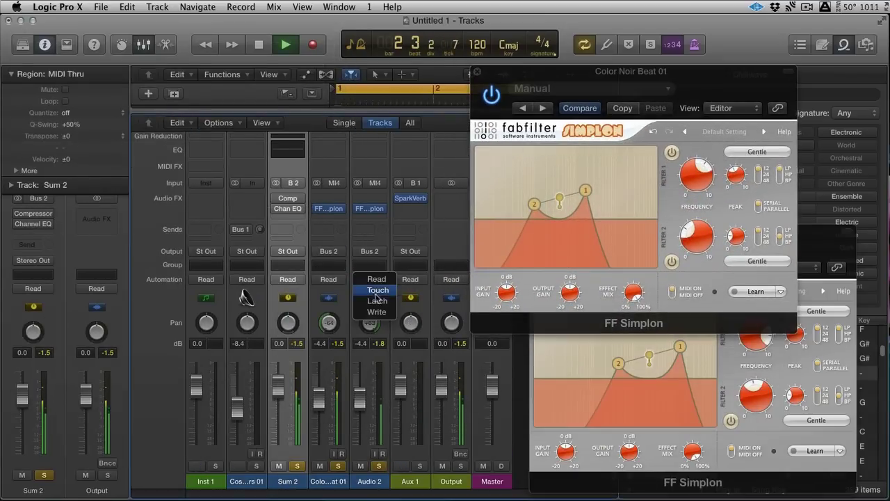
{"action": "left_click", "coordinate": [372, 304]}
{"action": "left_click_drag", "start_coordinate": [598, 71], "coordinate": [316, 54]}
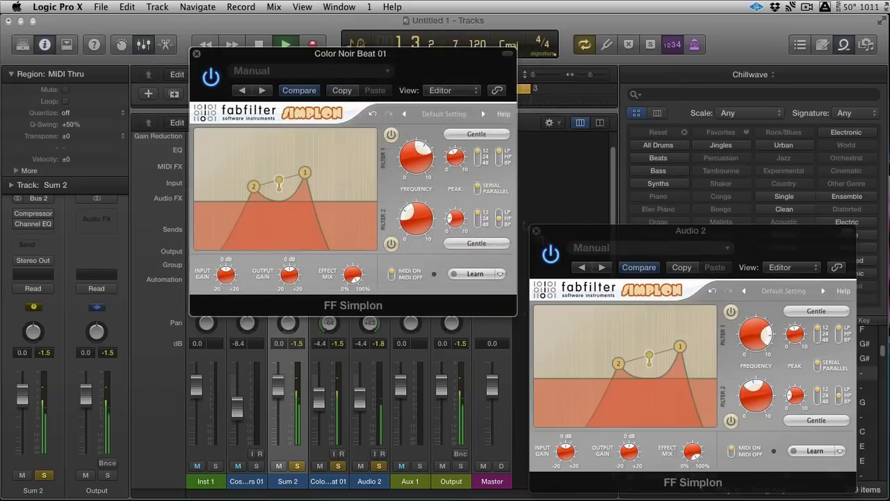
{"action": "left_click_drag", "start_coordinate": [649, 356], "coordinate": [658, 331]}
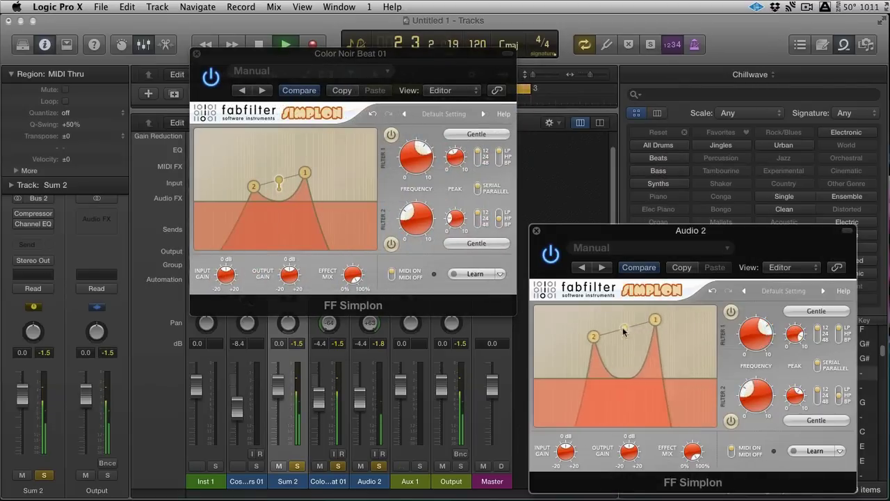
{"action": "mouse_move", "coordinate": [622, 331]}
{"action": "left_mouse_down"}
{"action": "mouse_move", "coordinate": [600, 339]}
{"action": "mouse_move", "coordinate": [606, 360]}
{"action": "mouse_move", "coordinate": [641, 352]}
{"action": "mouse_move", "coordinate": [651, 340]}
{"action": "mouse_move", "coordinate": [588, 348]}
{"action": "mouse_move", "coordinate": [622, 362]}
{"action": "mouse_move", "coordinate": [666, 350]}
{"action": "mouse_move", "coordinate": [623, 327]}
{"action": "mouse_move", "coordinate": [640, 320]}
{"action": "mouse_move", "coordinate": [629, 336]}
{"action": "left_mouse_up"}
Step: Set Color Noir Beat 01 to Latch and record a sweep of its linked Simplon filters
{"action": "left_click_drag", "start_coordinate": [358, 79], "coordinate": [650, 121]}
{"action": "left_click", "coordinate": [329, 279]}
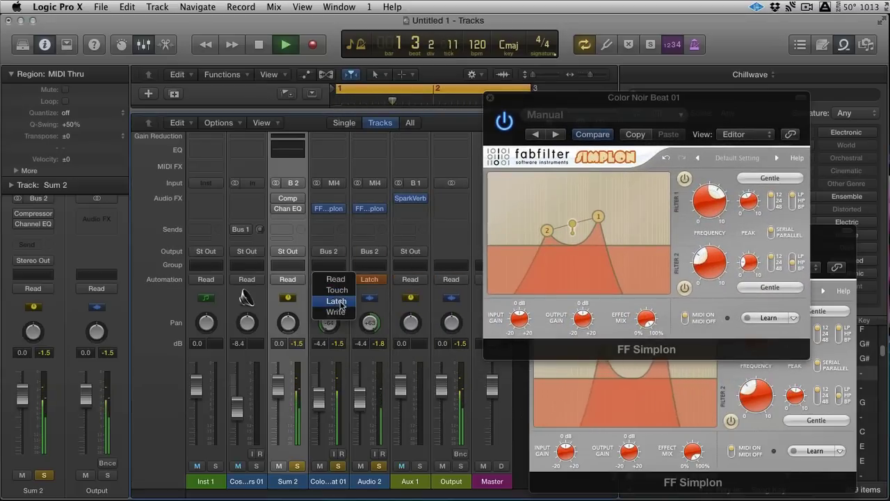
{"action": "left_click", "coordinate": [338, 302]}
{"action": "left_click_drag", "start_coordinate": [577, 224], "coordinate": [609, 214]}
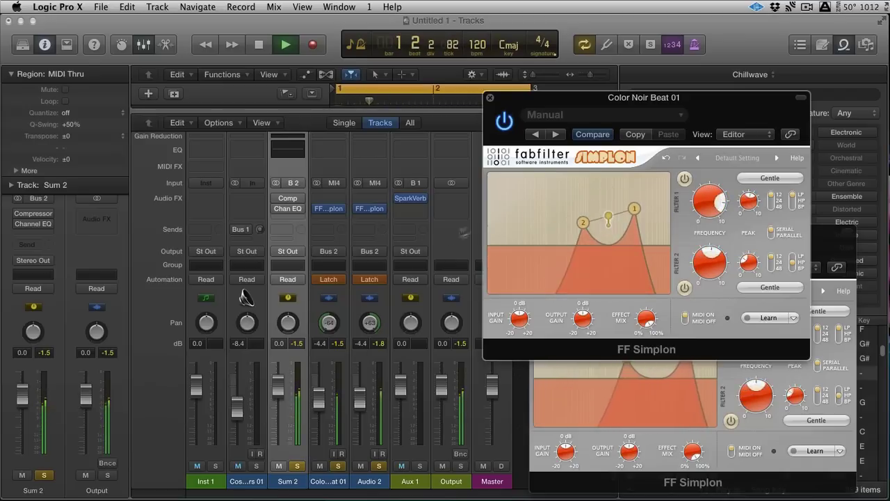
Step: Switch Color Noir Beat 01 and Audio 2 automation modes back to Read
{"action": "left_click", "coordinate": [328, 279]}
{"action": "left_click", "coordinate": [338, 286]}
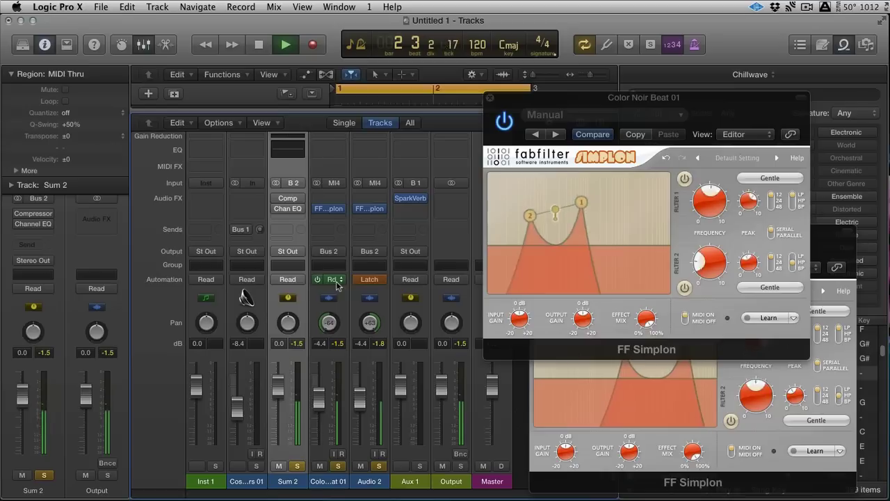
{"action": "left_click", "coordinate": [379, 282]}
{"action": "left_click", "coordinate": [380, 285]}
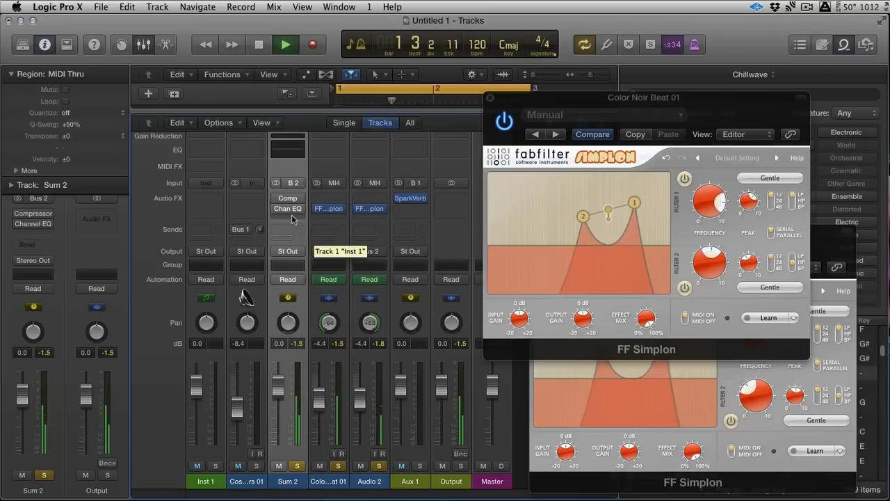
Step: Insert a Stereo Delay from the Delay category on Sum 2
{"action": "left_click", "coordinate": [291, 219]}
{"action": "mouse_move", "coordinate": [322, 392]}
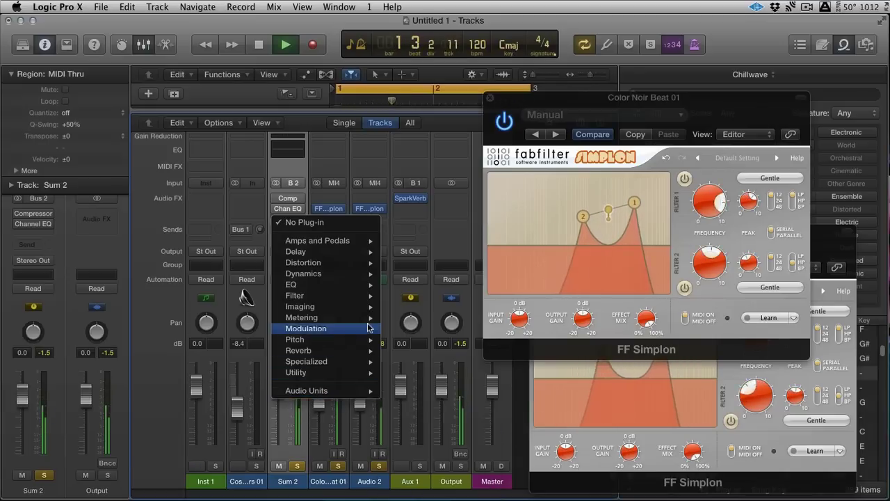
{"action": "mouse_move", "coordinate": [356, 258]}
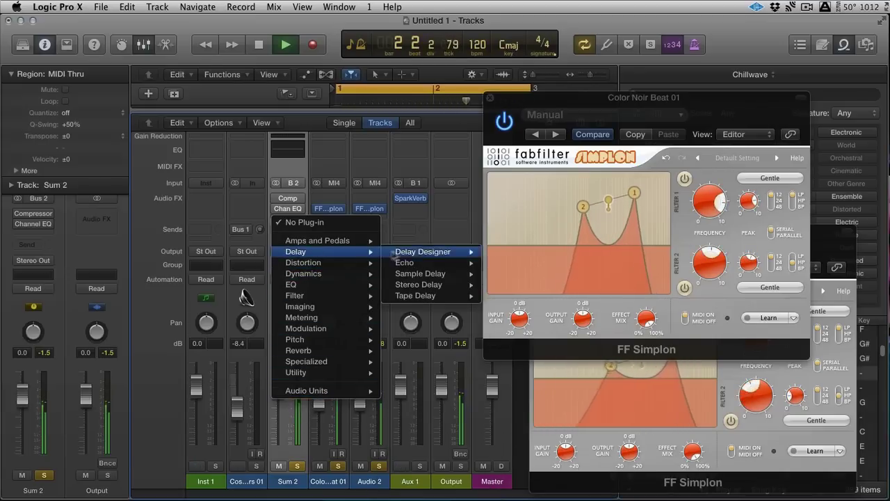
{"action": "left_click", "coordinate": [424, 285]}
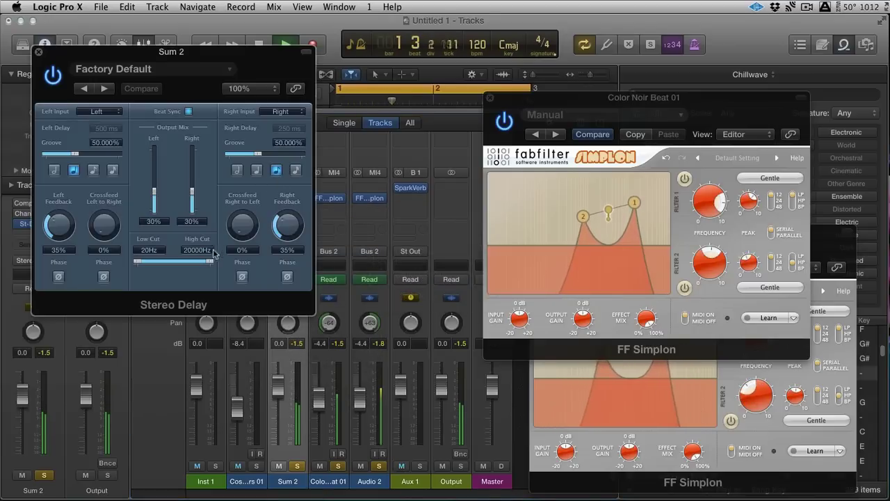
Step: Set right output mix 5%, left output 12%, feedback 57% left / 61% right, low cut 690Hz
{"action": "left_click_drag", "start_coordinate": [192, 188], "coordinate": [154, 212]}
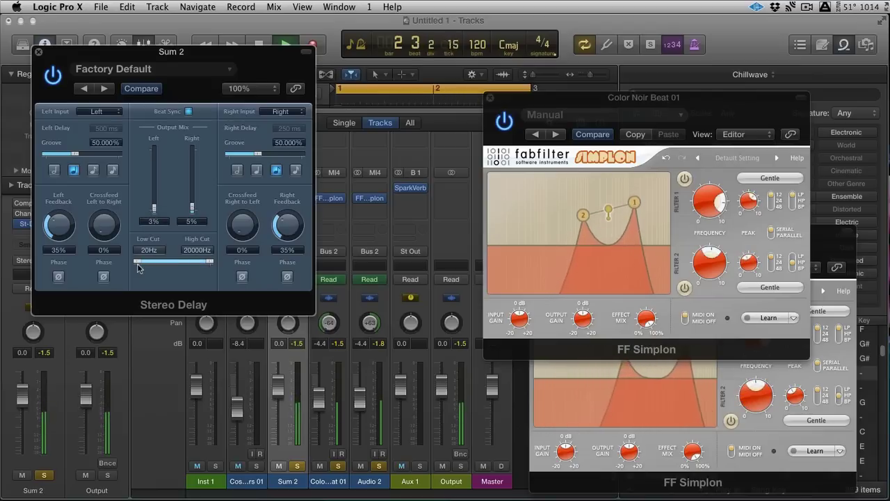
{"action": "left_click_drag", "start_coordinate": [138, 262], "coordinate": [194, 260]}
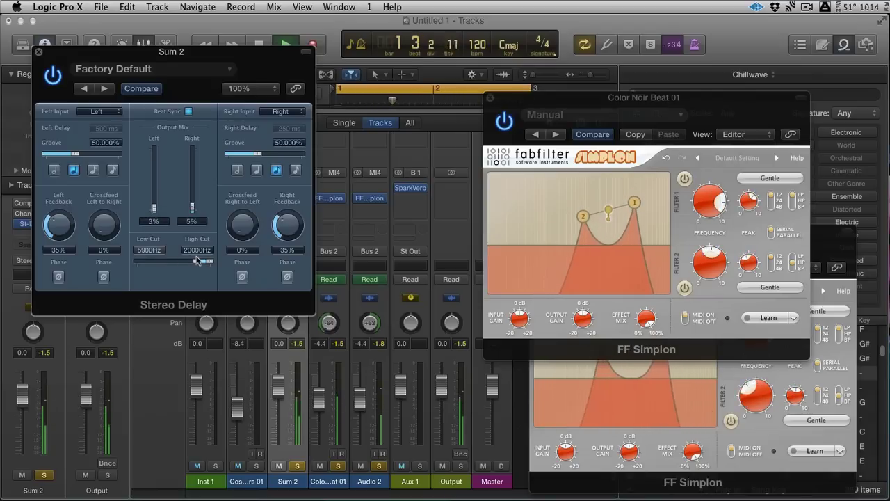
{"action": "left_click_drag", "start_coordinate": [287, 223], "coordinate": [295, 198]}
{"action": "left_click_drag", "start_coordinate": [60, 224], "coordinate": [61, 209]}
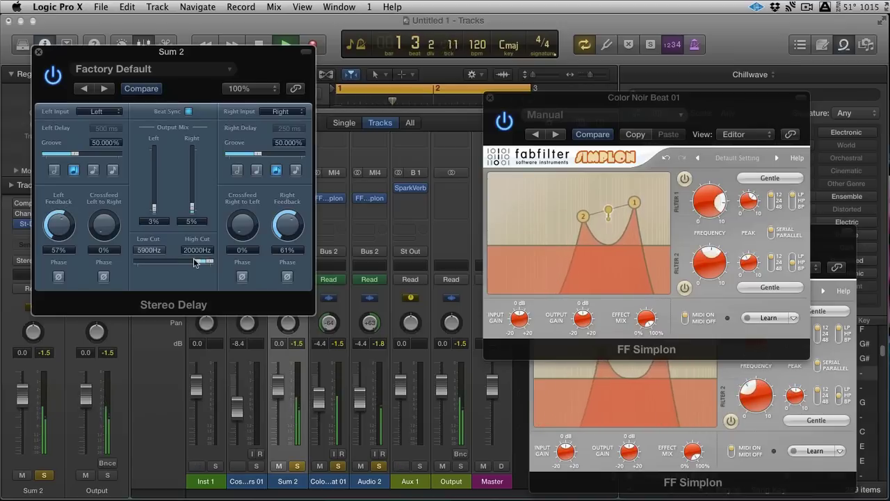
{"action": "left_click_drag", "start_coordinate": [195, 260], "coordinate": [172, 261]}
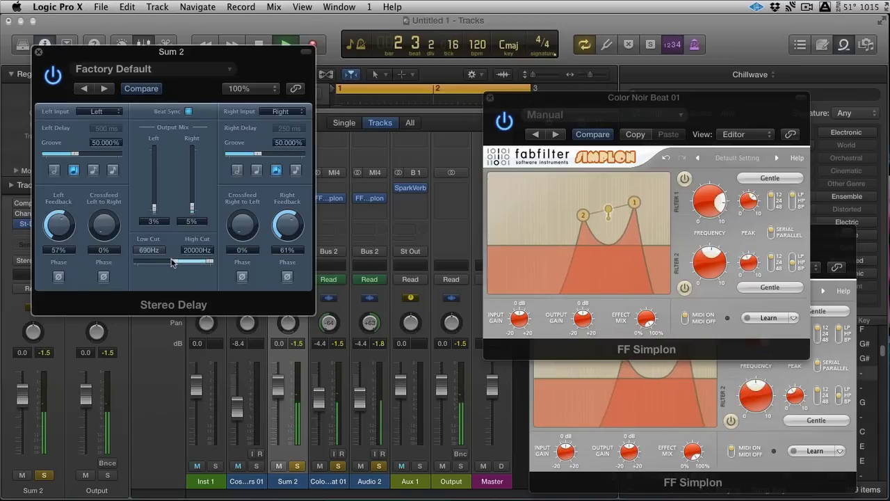
{"action": "left_click_drag", "start_coordinate": [155, 206], "coordinate": [153, 202]}
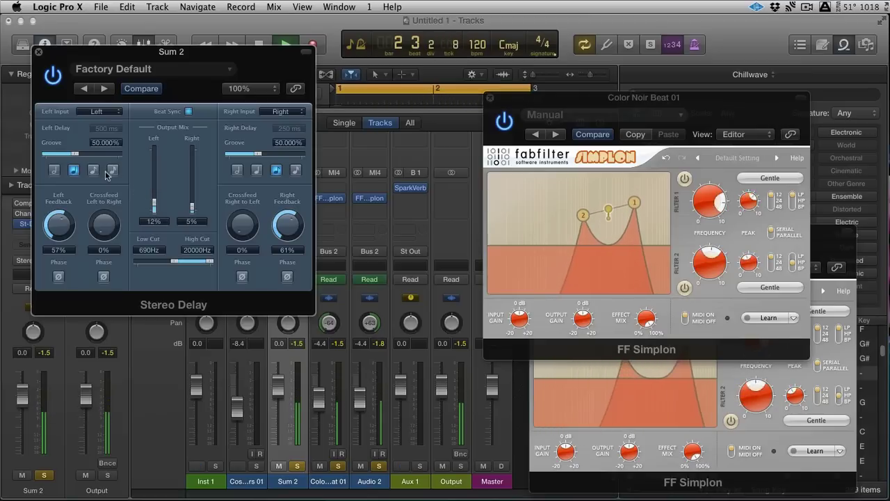
Step: Set the left delay time to 250 ms and right groove to 51.666%, then stop playback
{"action": "left_click", "coordinate": [112, 170]}
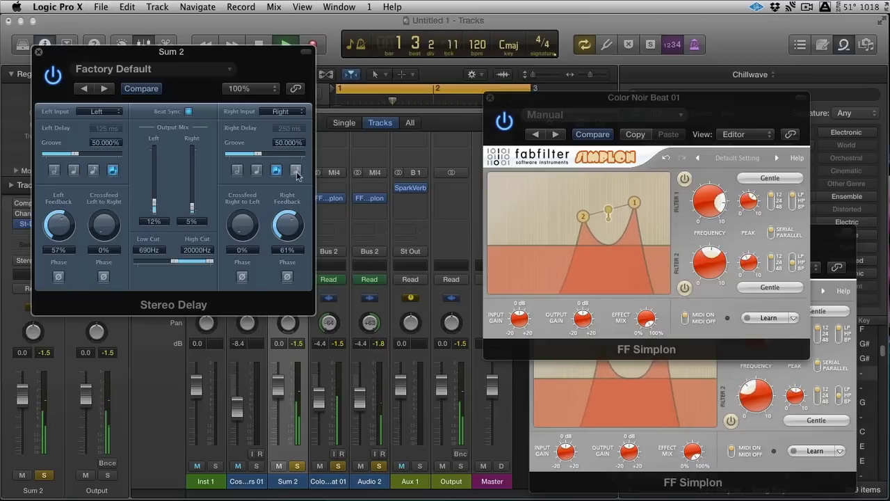
{"action": "left_click", "coordinate": [93, 170]}
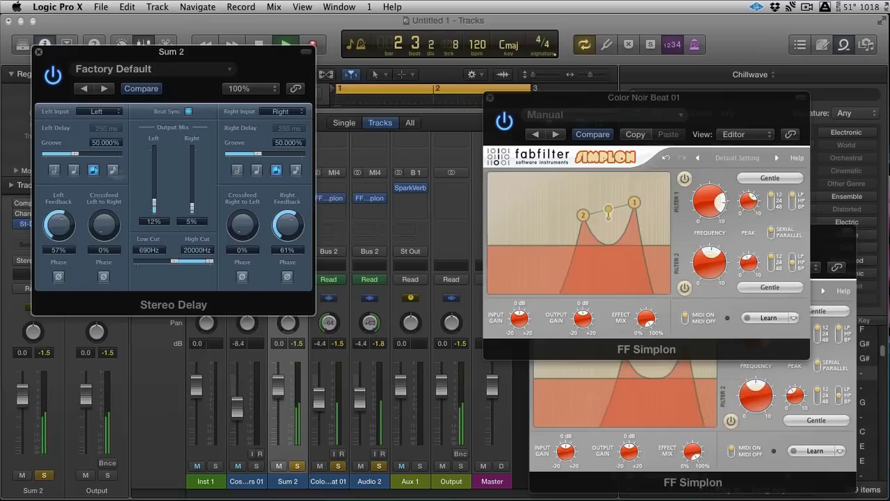
{"action": "left_click_drag", "start_coordinate": [258, 153], "coordinate": [264, 157]}
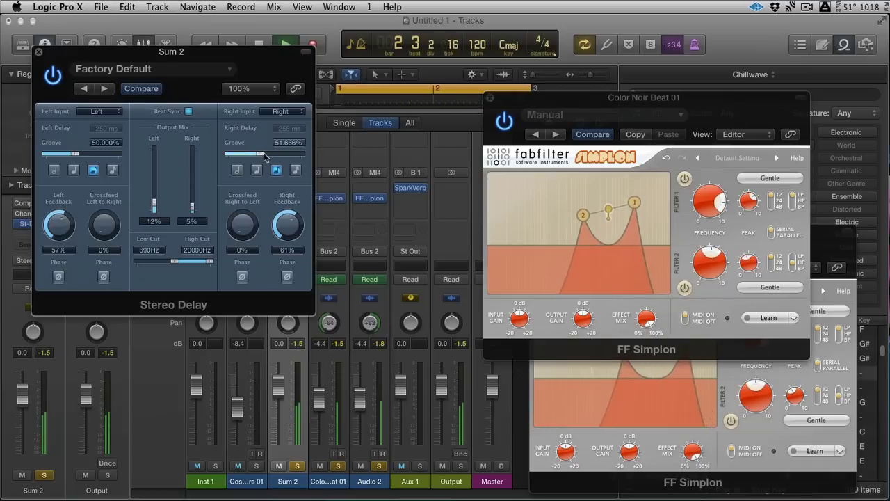
{"action": "key", "text": "space"}
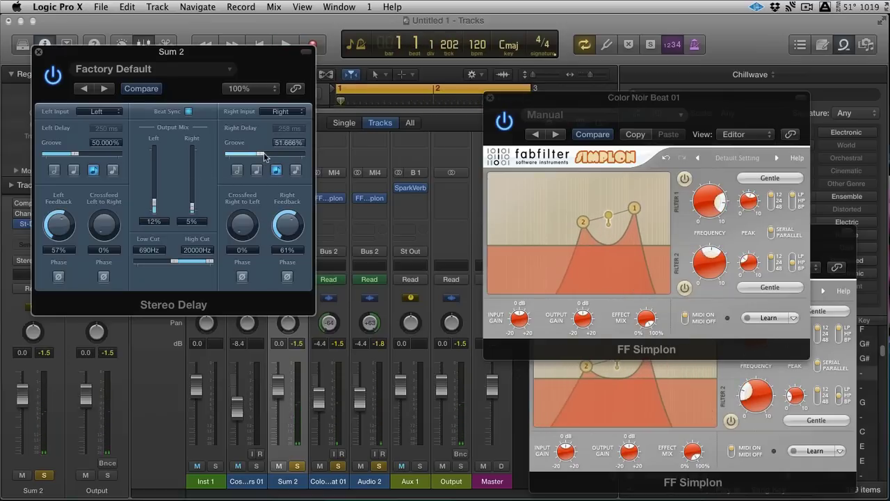